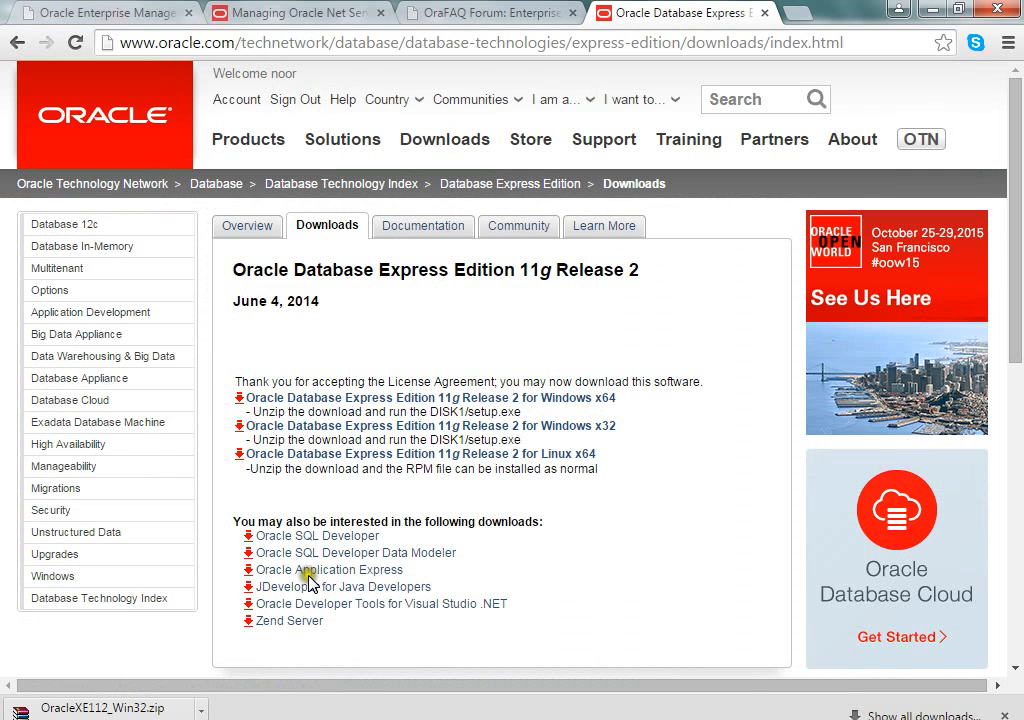
Switch to the OracleXE112_Win32 DISK1 folder in Windows Explorer and launch setup.exe
click(433, 719)
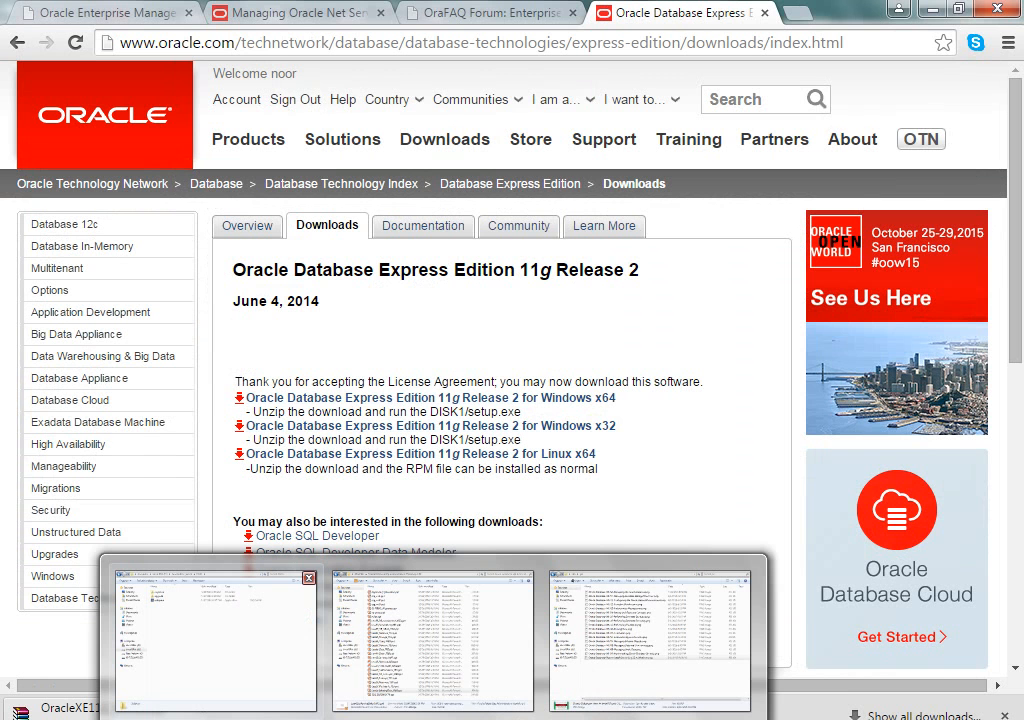
click(215, 640)
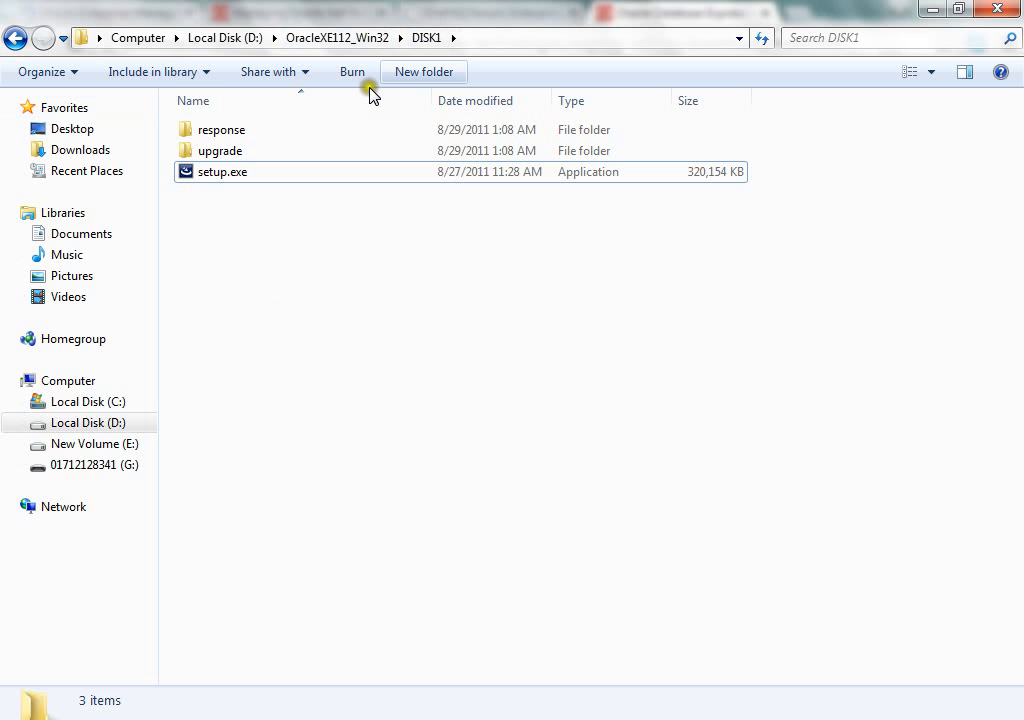
click(193, 176)
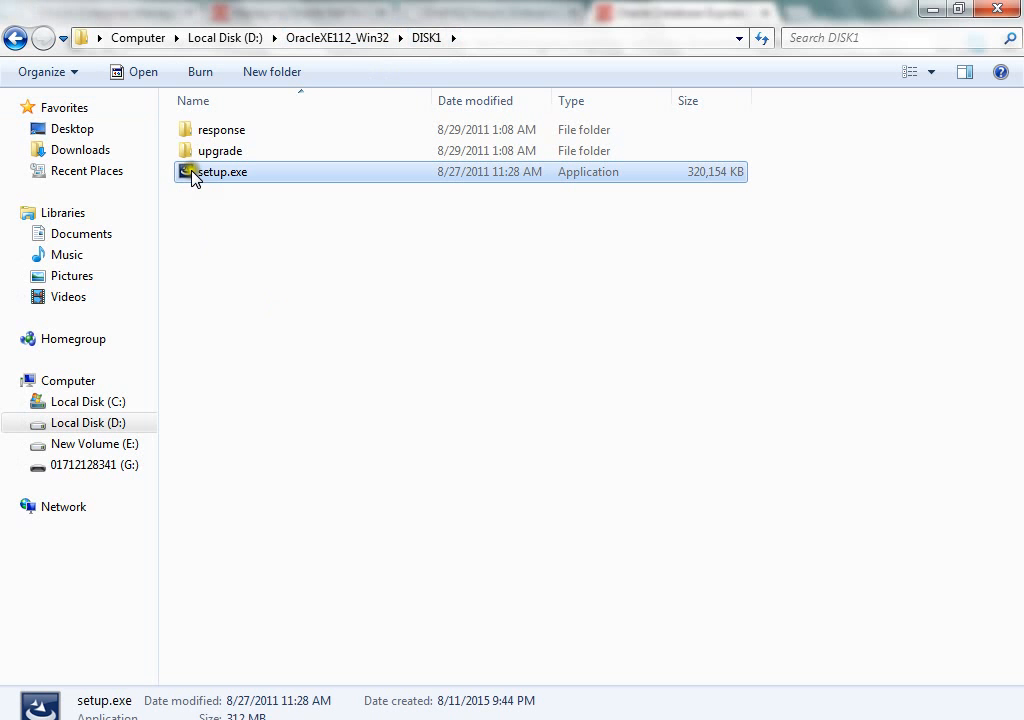
click(339, 367)
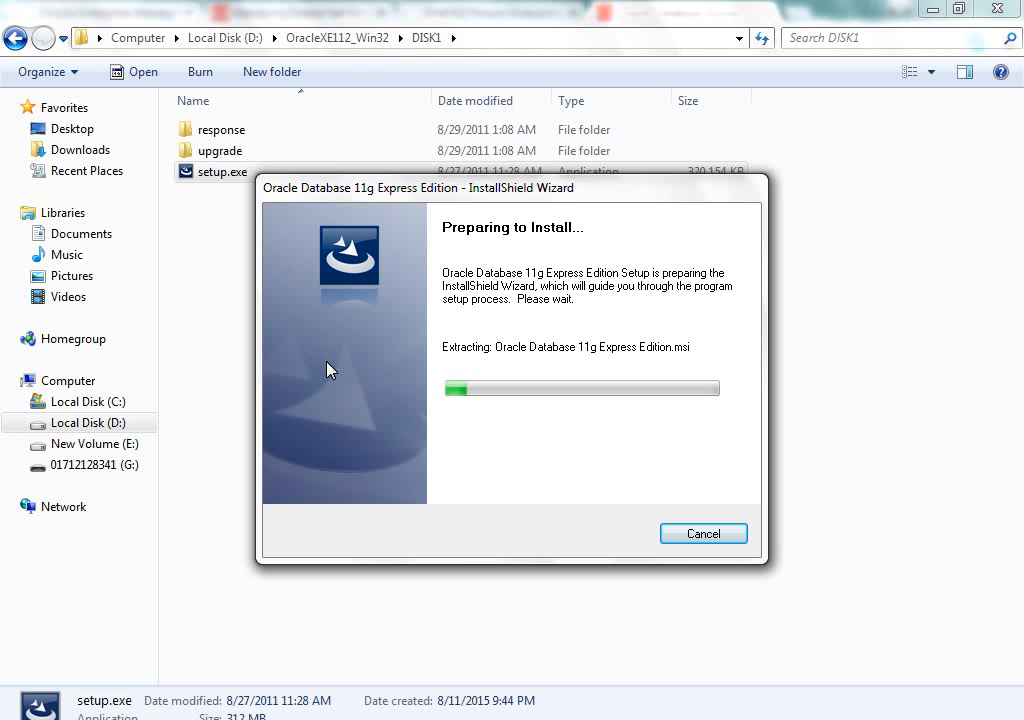
click(313, 363)
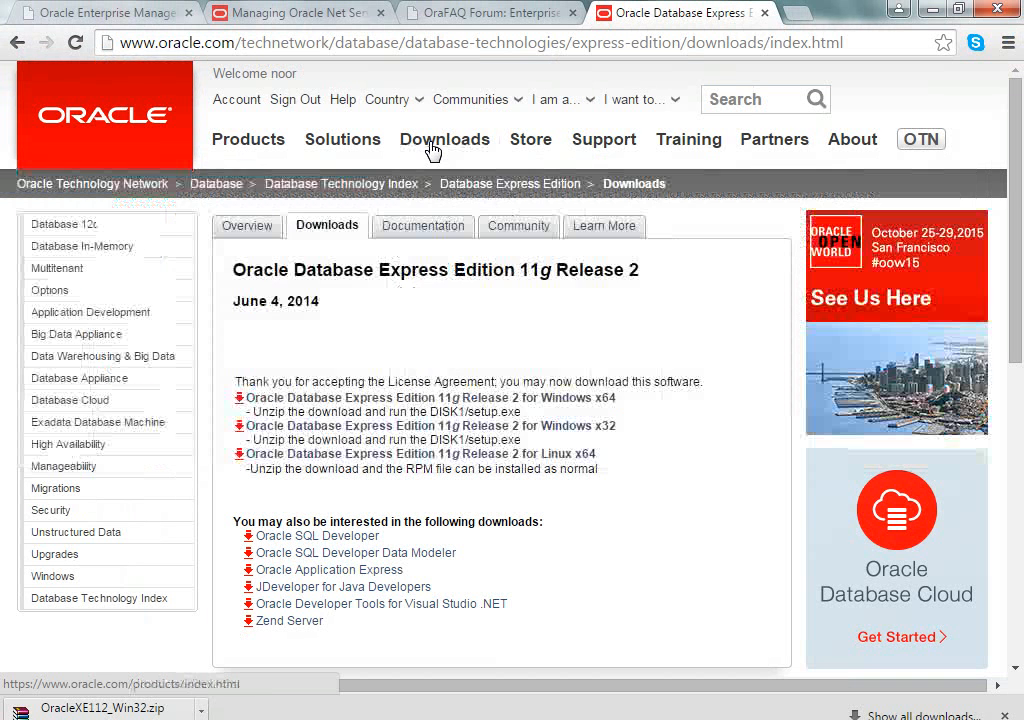
In Chrome, open Oracle's full database downloads index and examine the Database editions offered, including 12c, 11g Enterprise/Standard and 11g Express
mouse_move(430, 143)
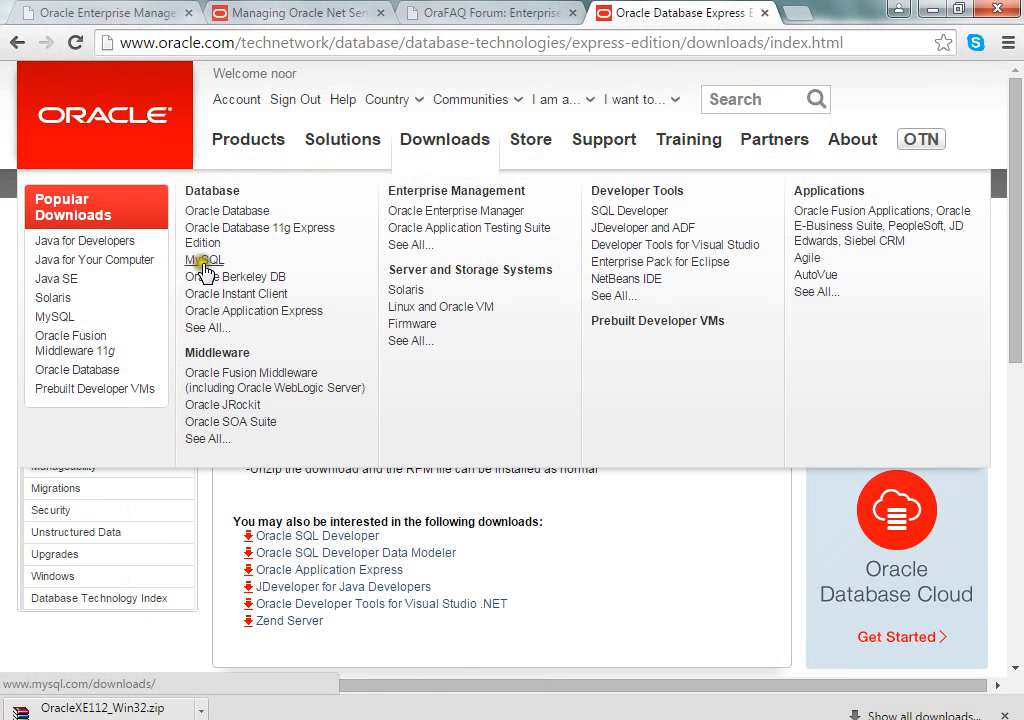
click(205, 328)
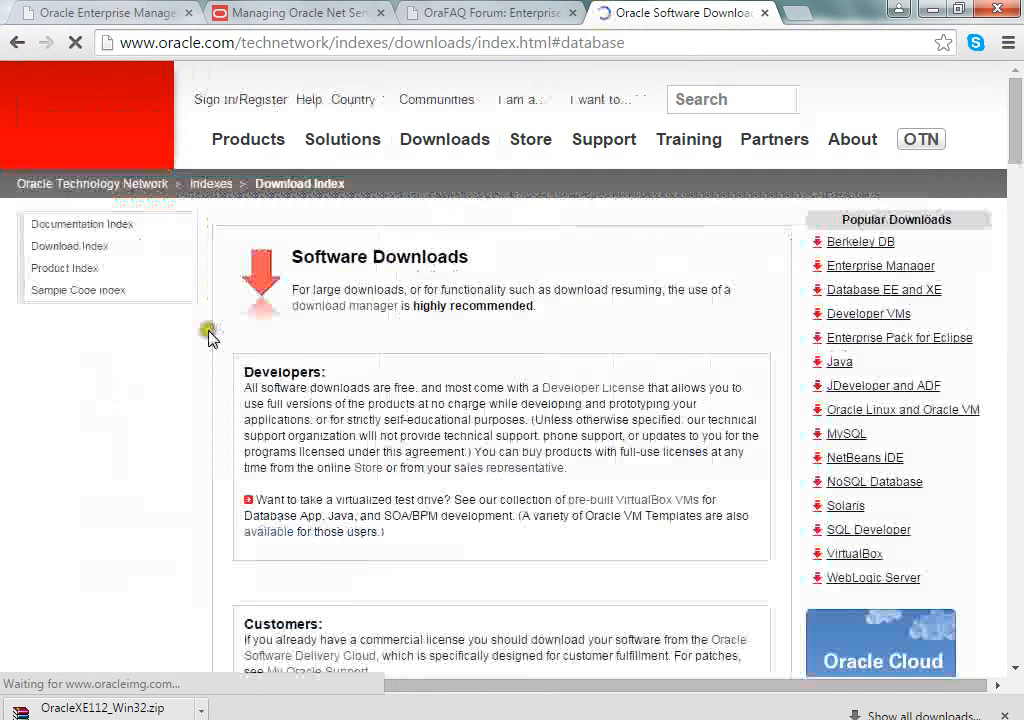
scroll(400, 380, down, 4)
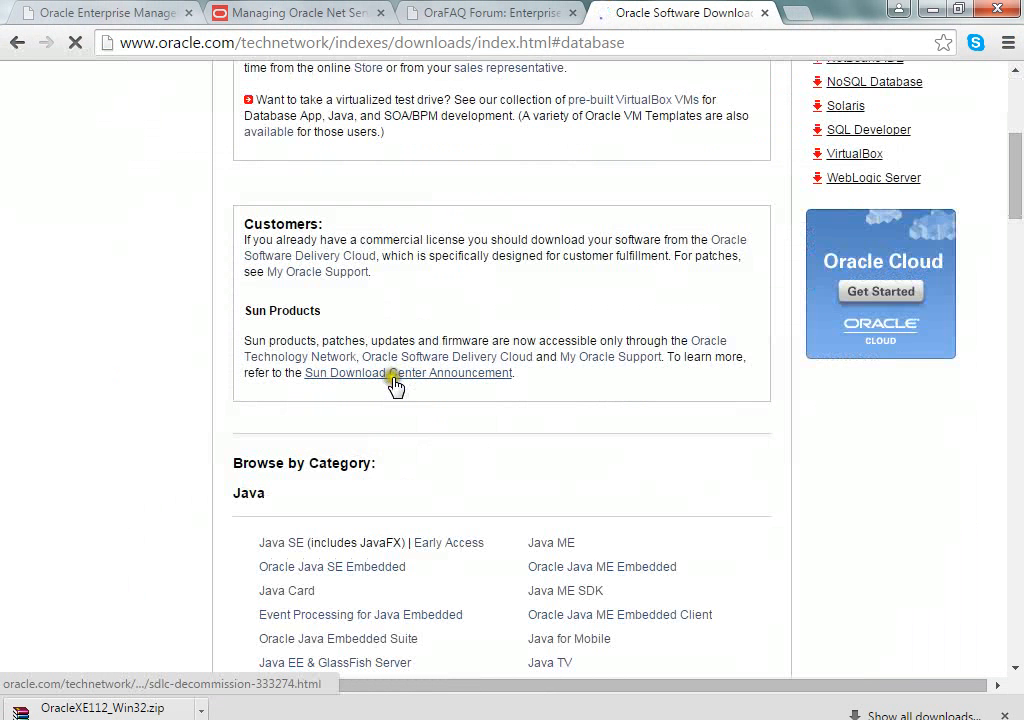
scroll(395, 385, down, 3)
scroll(300, 400, down, 9)
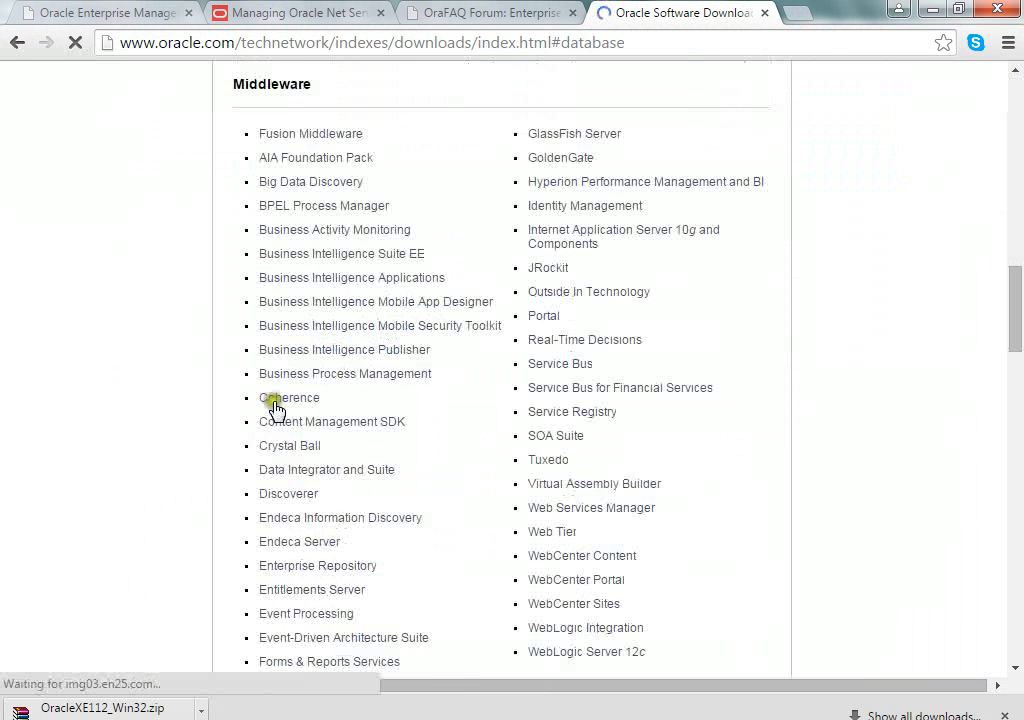
scroll(327, 273, up, 1)
scroll(330, 275, up, 4)
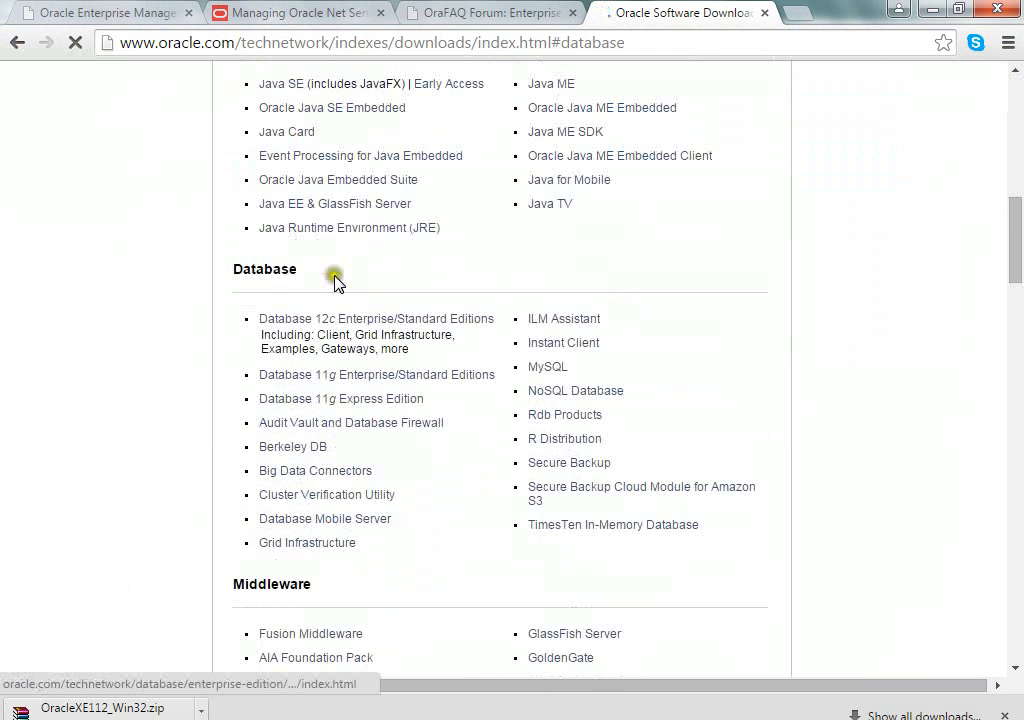
click(303, 327)
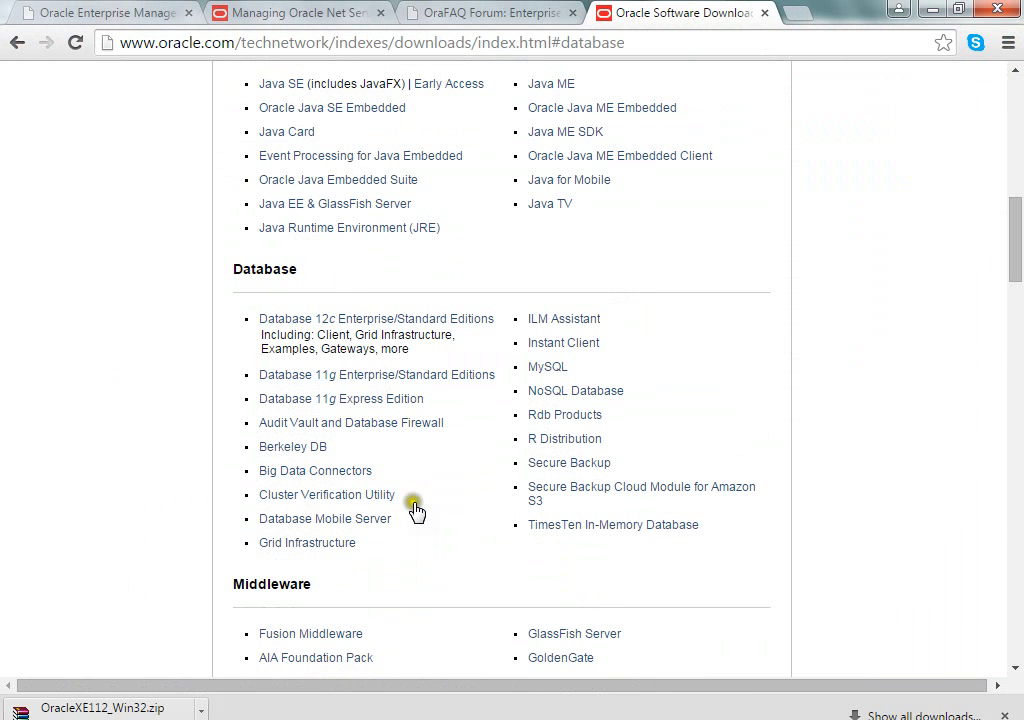
scroll(510, 520, down, 3)
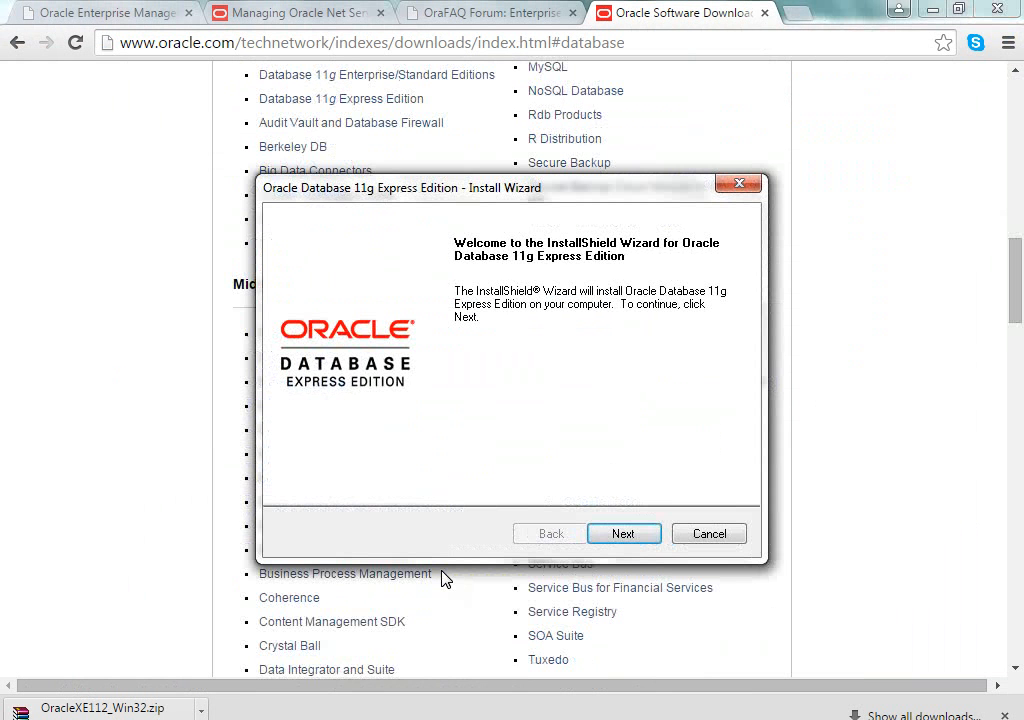
Start the Oracle Database 11g Express Edition install wizard and accept the license agreement terms
click(625, 531)
click(465, 458)
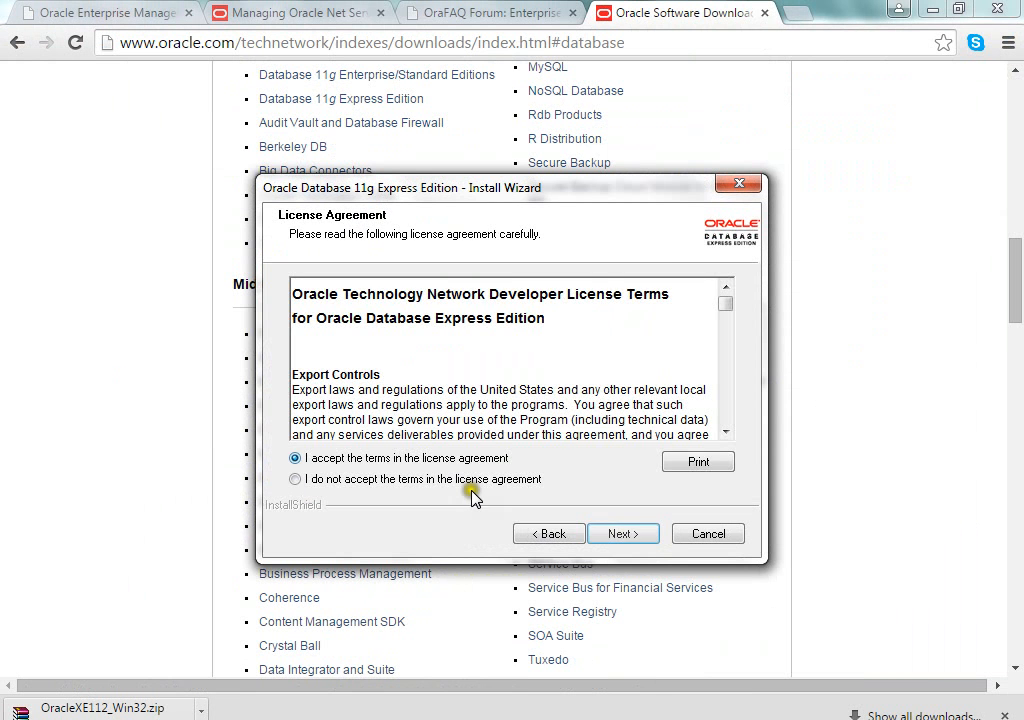
click(624, 534)
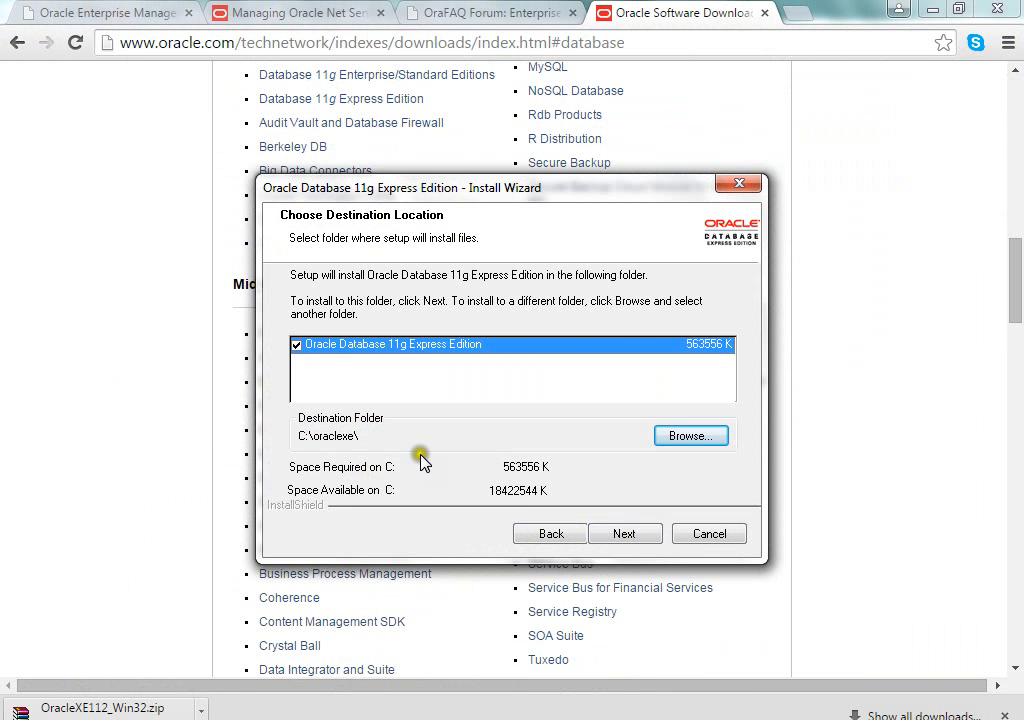
Check the free space on Local Disk (C:) in Windows Explorer and keep C:\oraclexe\ as the installation's destination folder
click(302, 437)
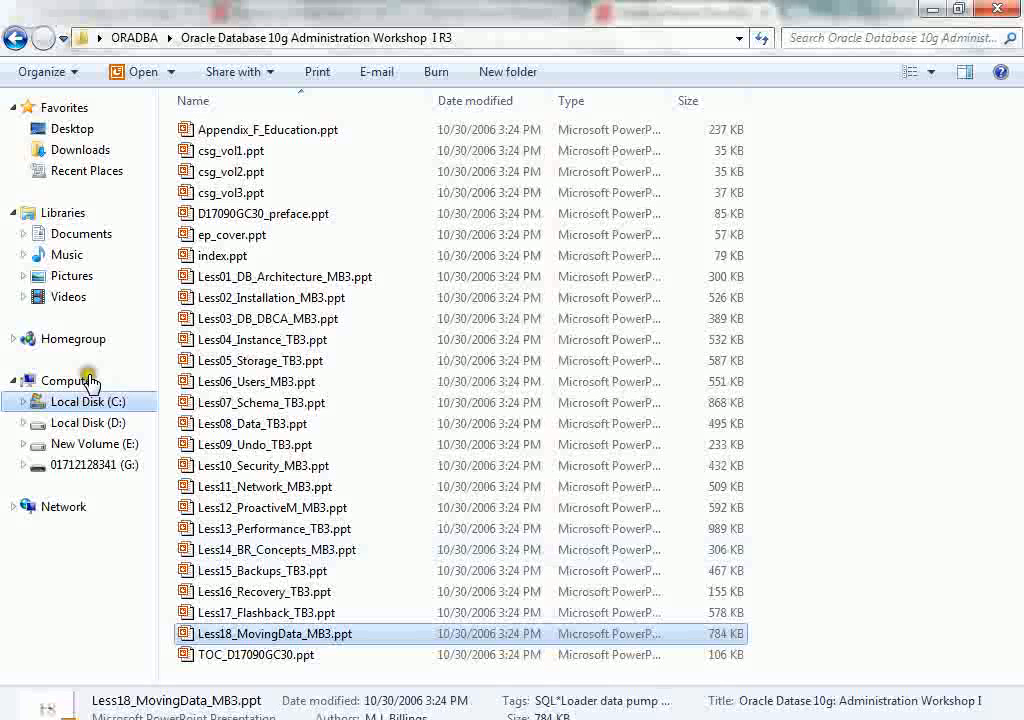
click(88, 402)
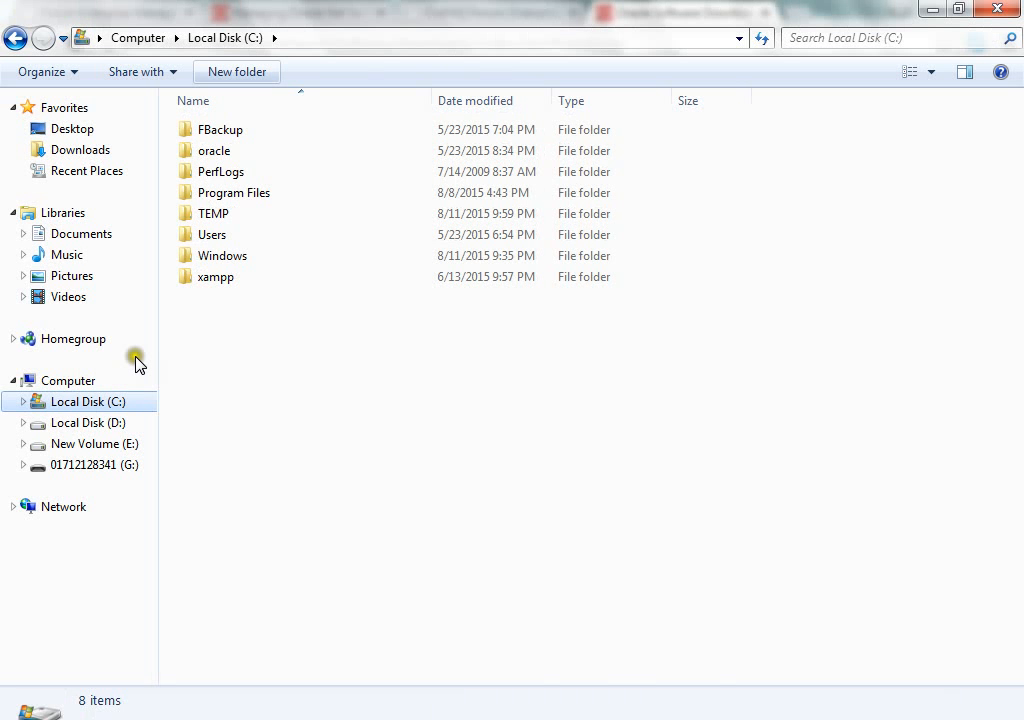
click(64, 382)
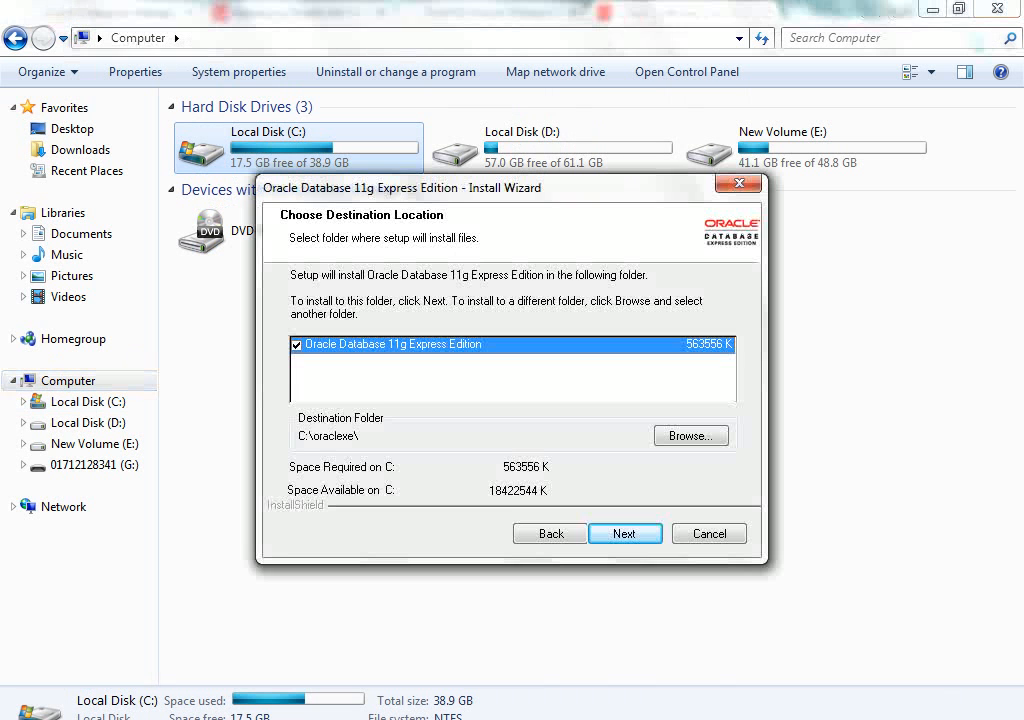
click(628, 533)
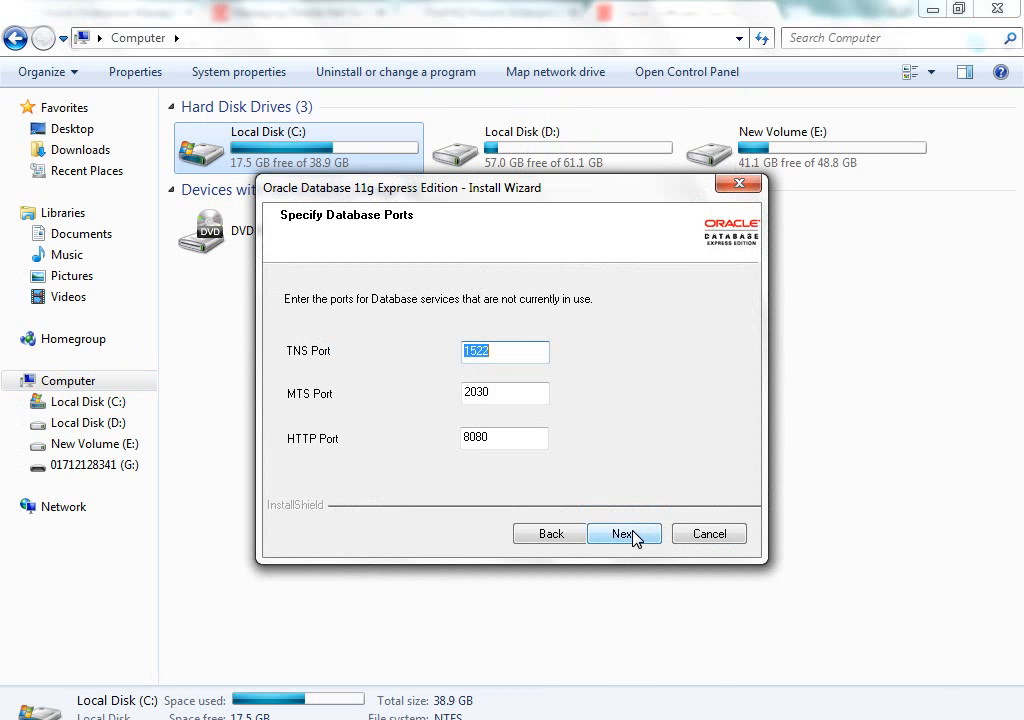
Check the installed programs for an existing Oracle home, then accept TNS port 1522, MTS port 2030 and HTTP port 8080
click(632, 532)
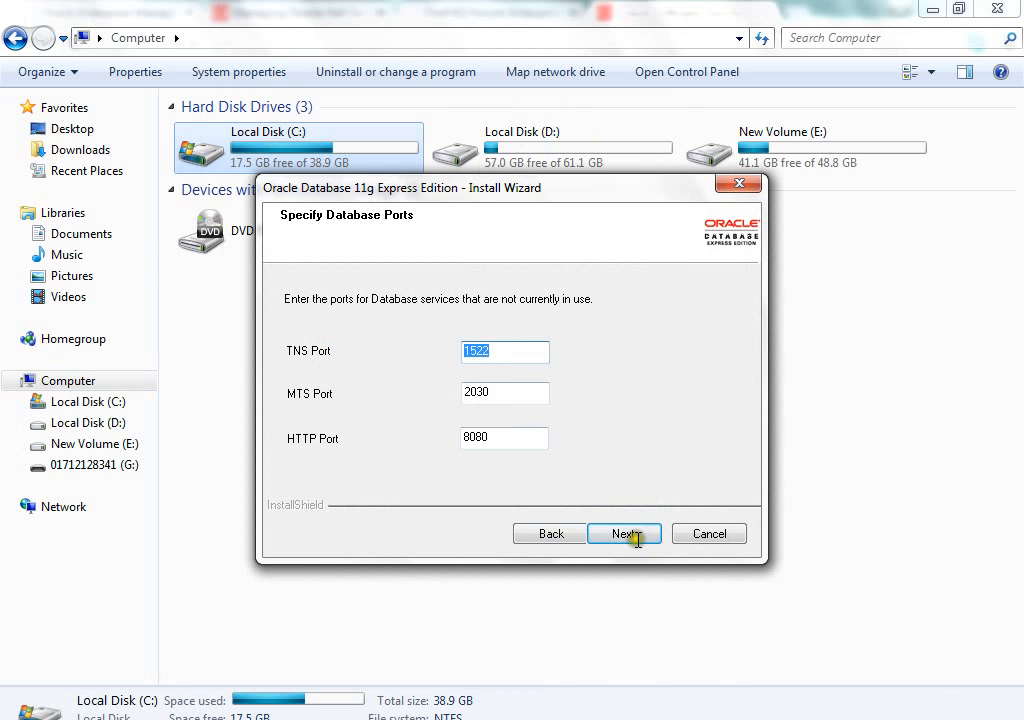
click(506, 350)
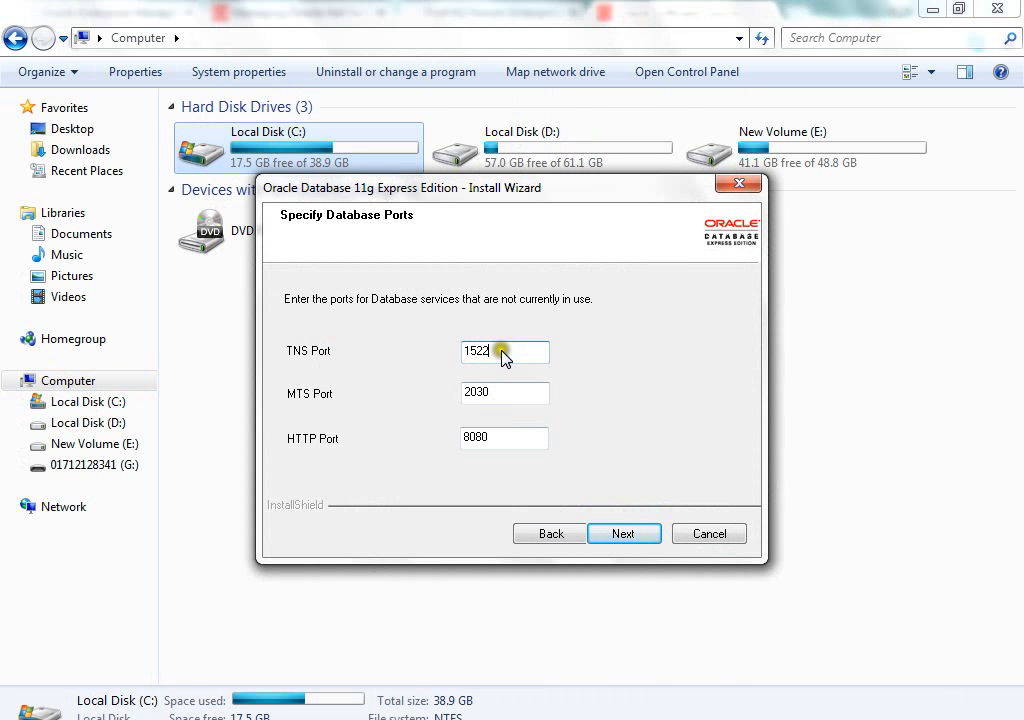
click(22, 719)
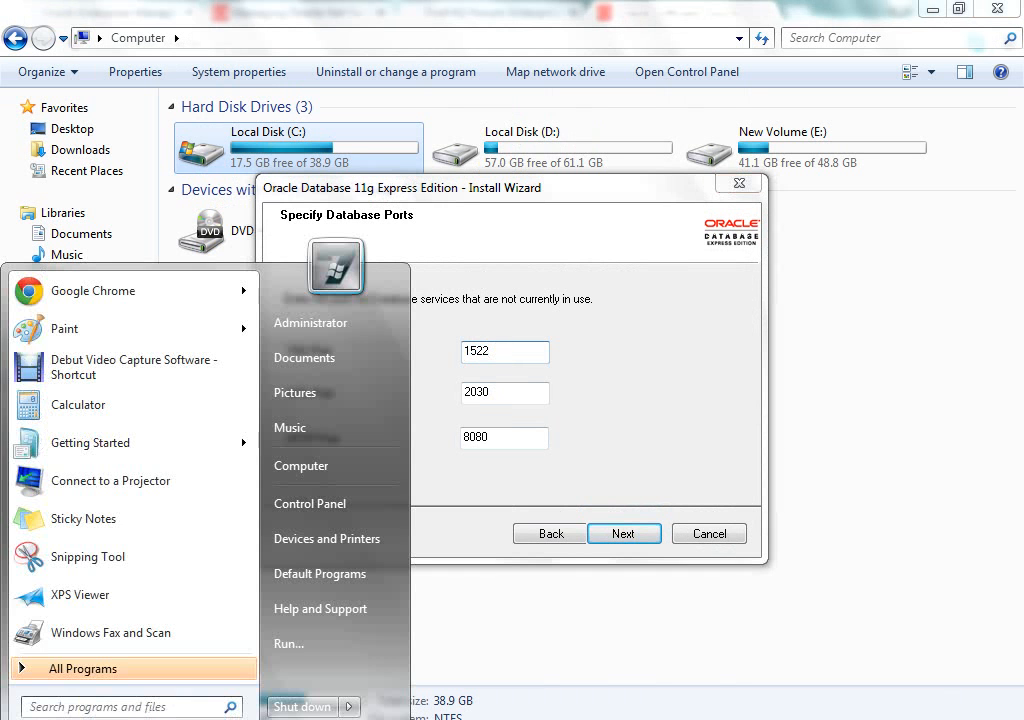
click(88, 668)
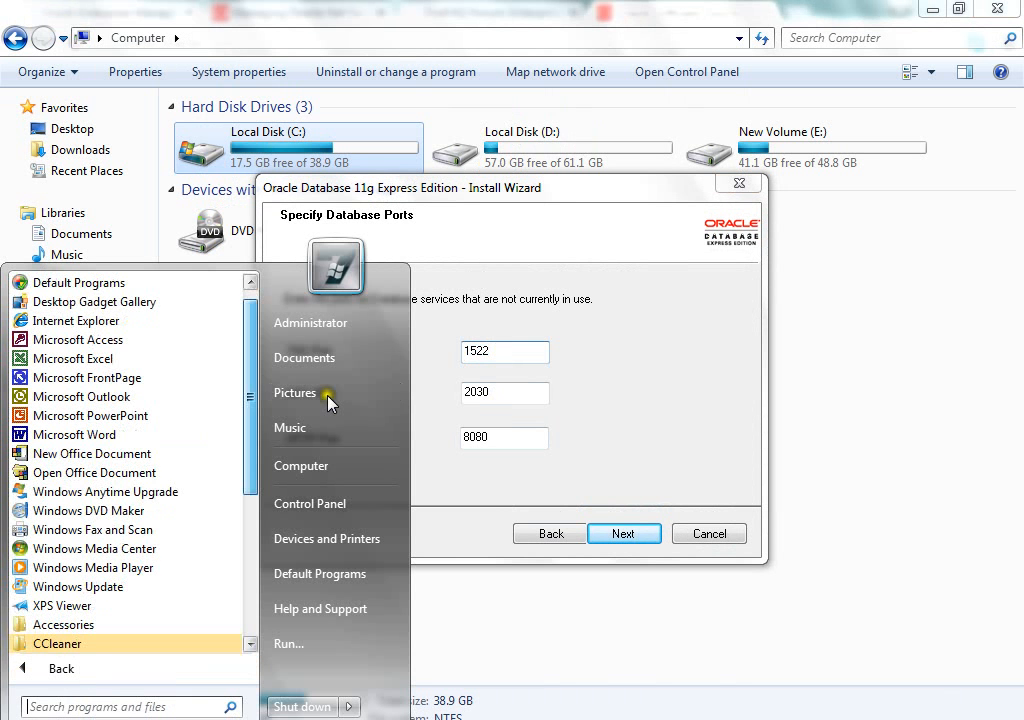
scroll(248, 487, down, 4)
scroll(248, 487, down, 1)
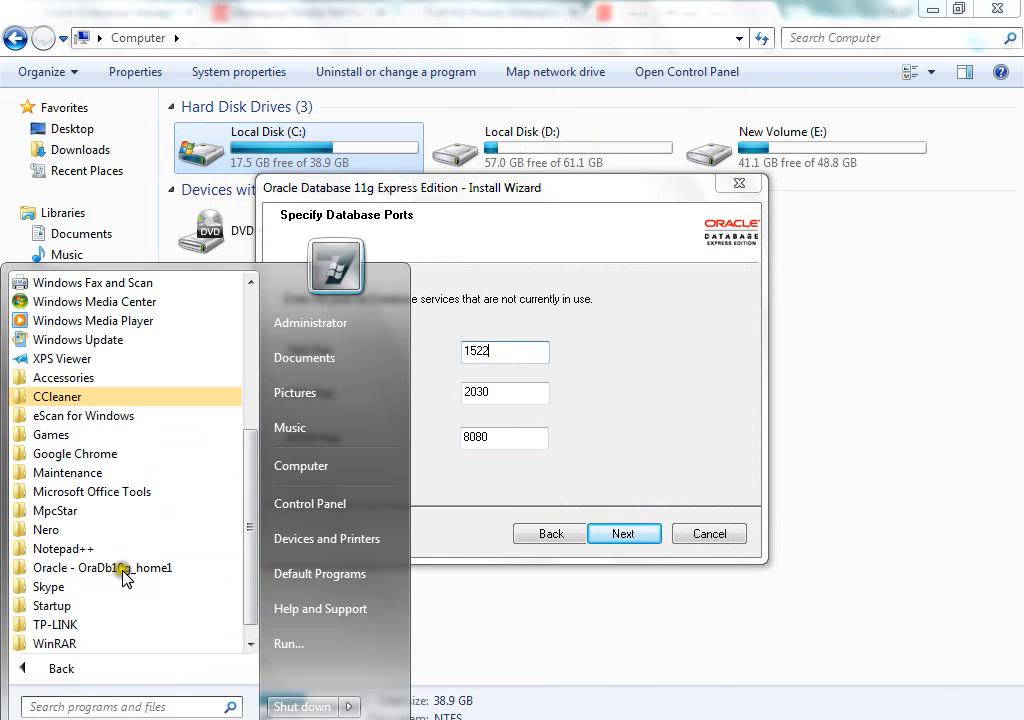
click(592, 405)
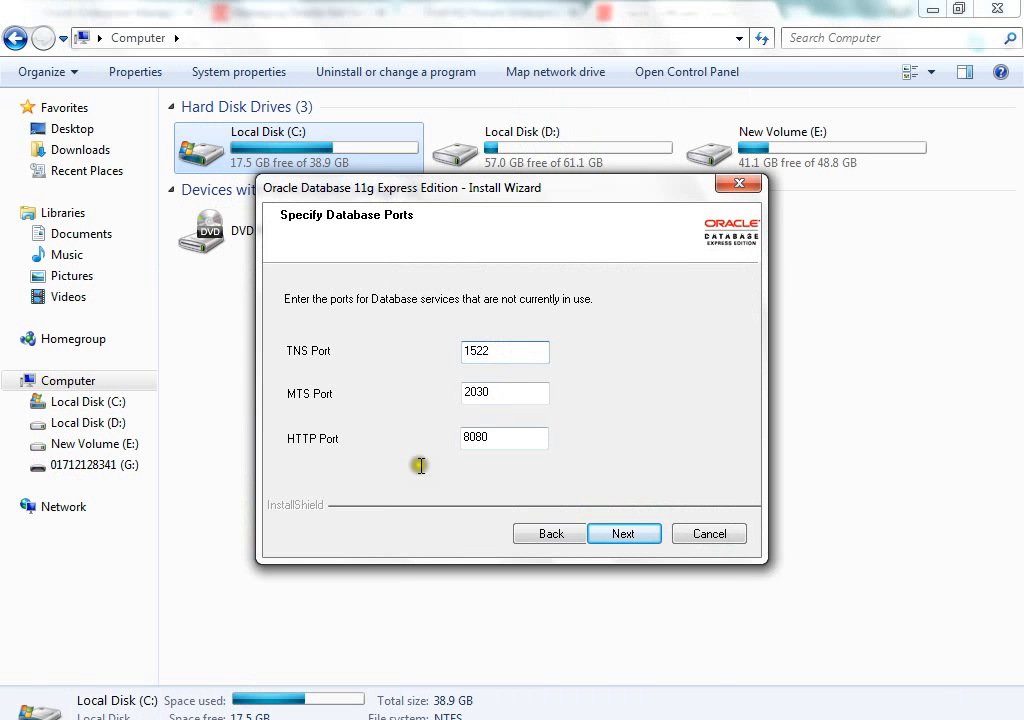
click(628, 534)
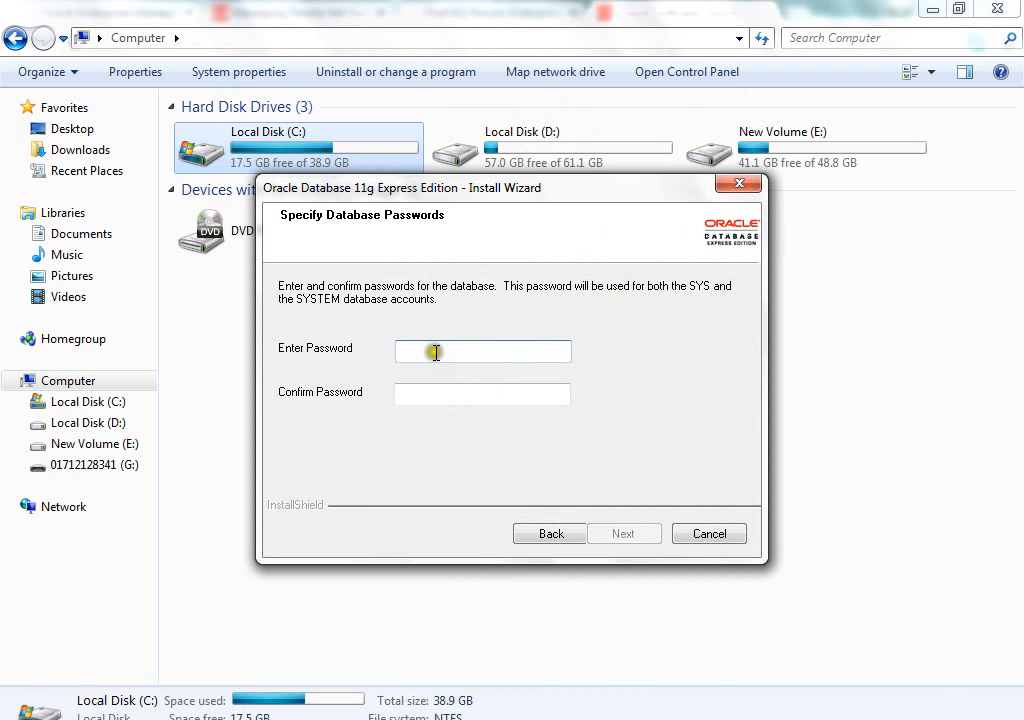
Enter and confirm the password for the SYS and SYSTEM database accounts, and begin the installation with the summarized settings
text(•••)
key(Tab)
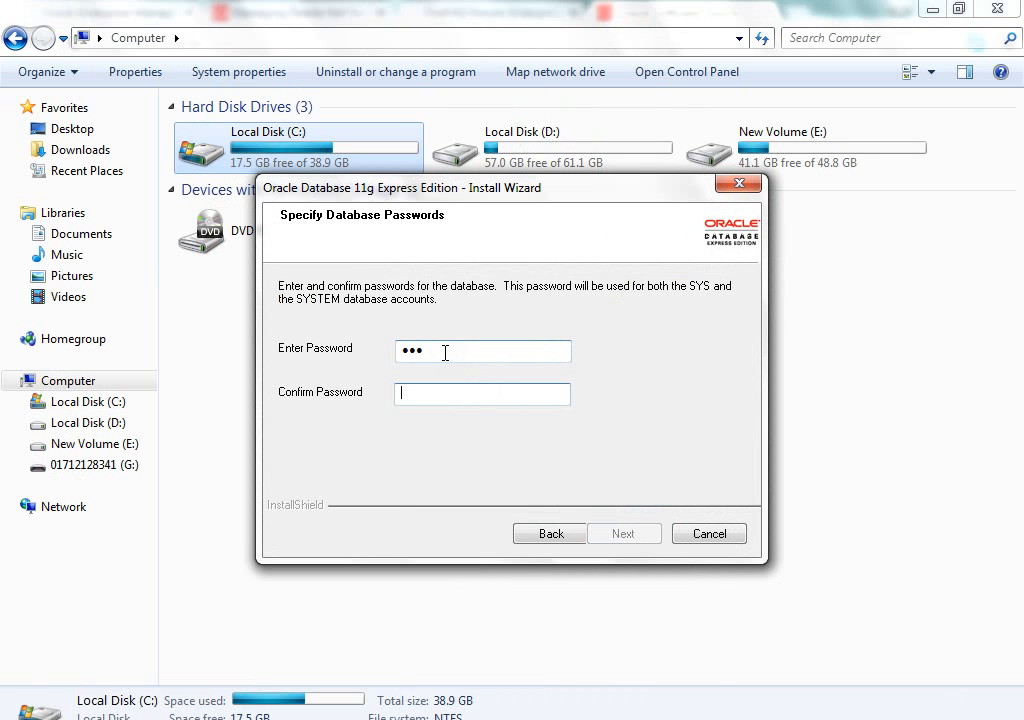
text(•••)
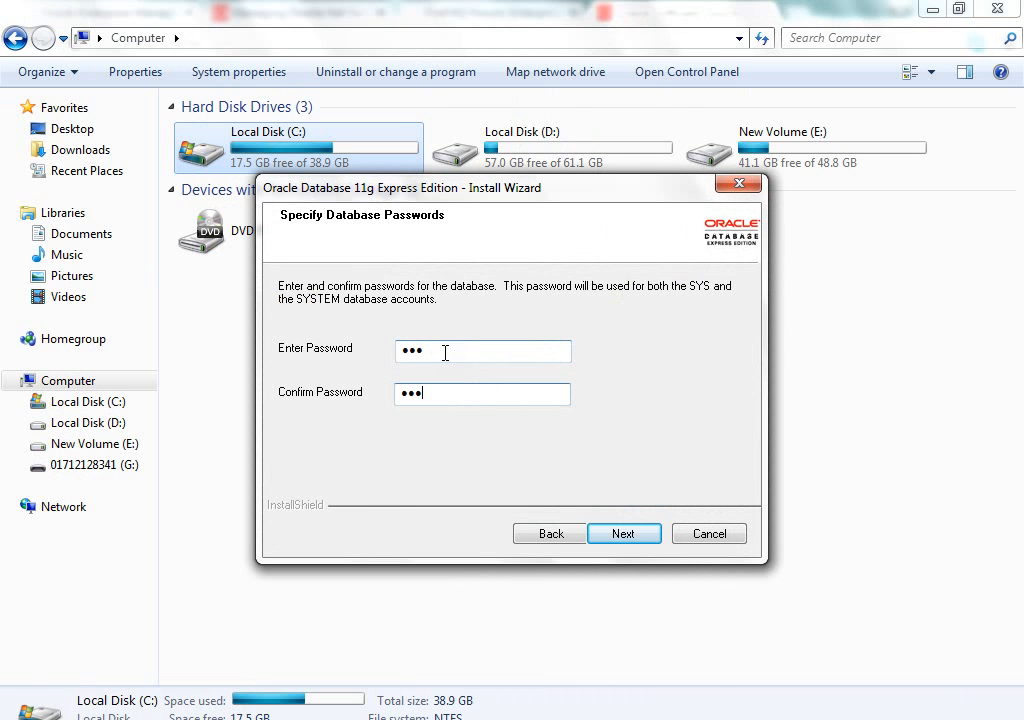
key(Return)
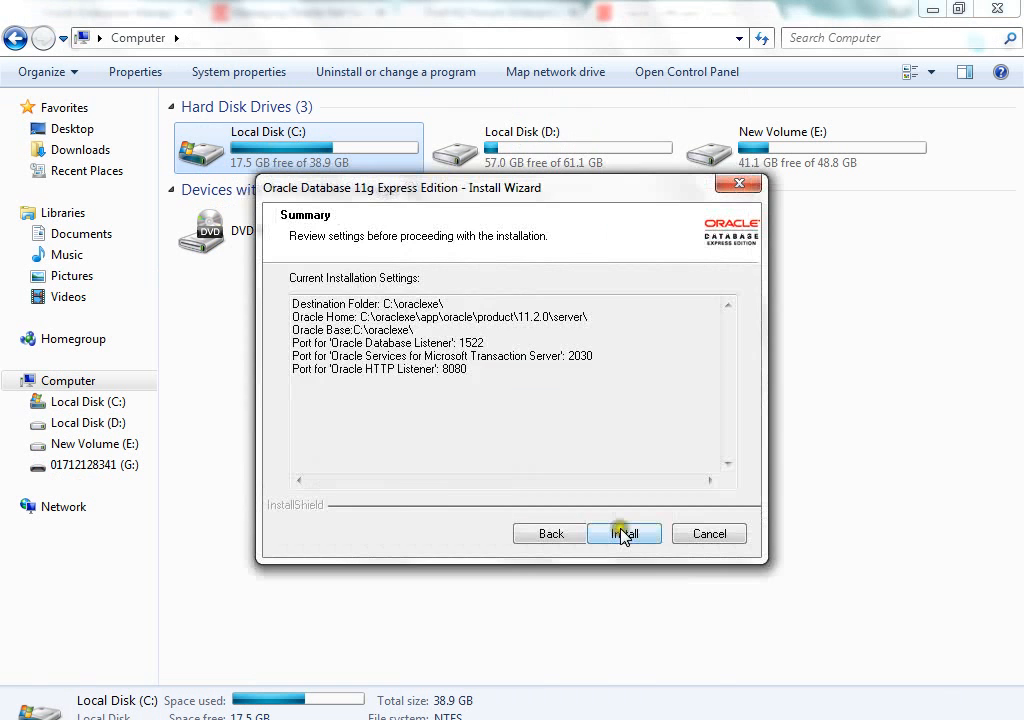
click(624, 534)
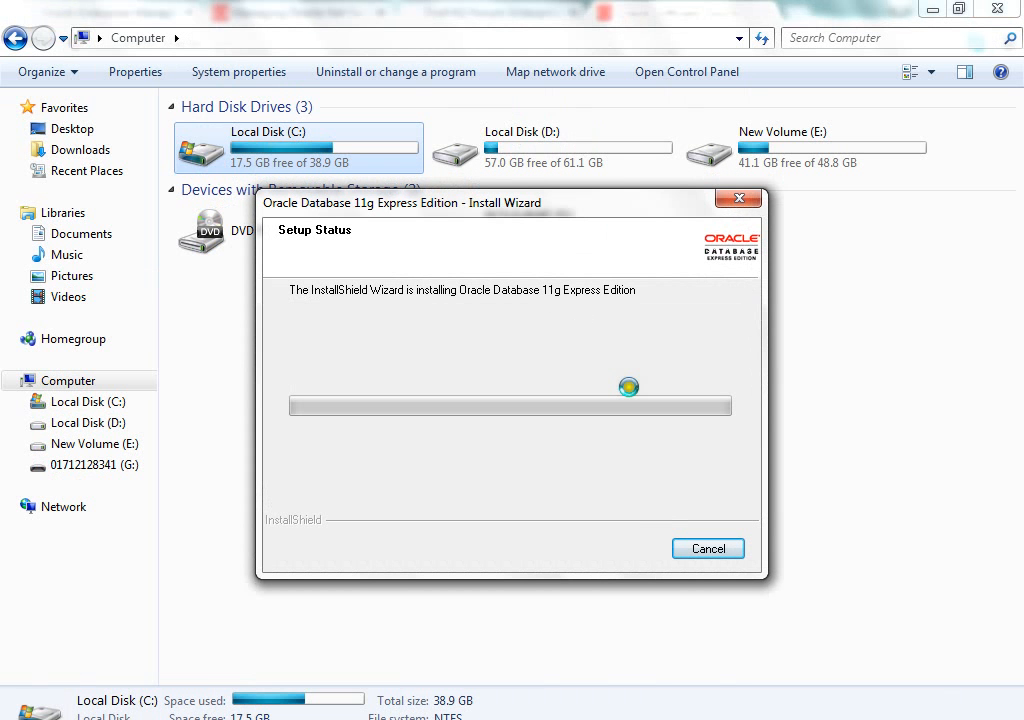